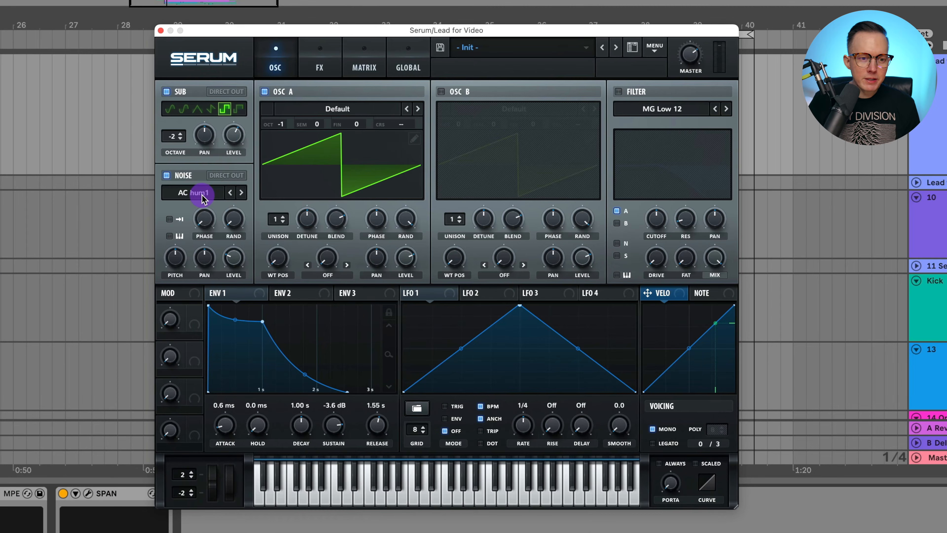
Step: Load the Analog BrightWhite sample in the noise oscillator and raise the noise level to about 35%
click(202, 195)
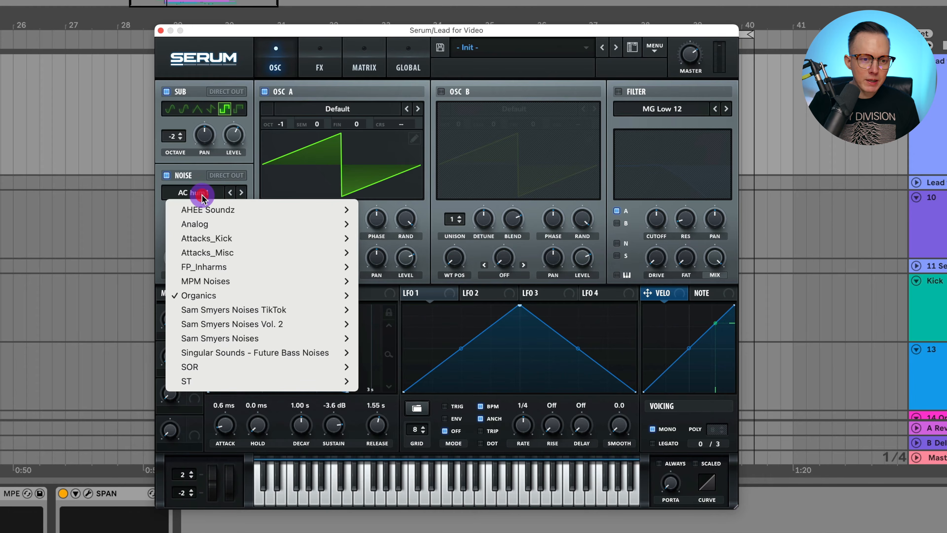
mouse_move(203, 224)
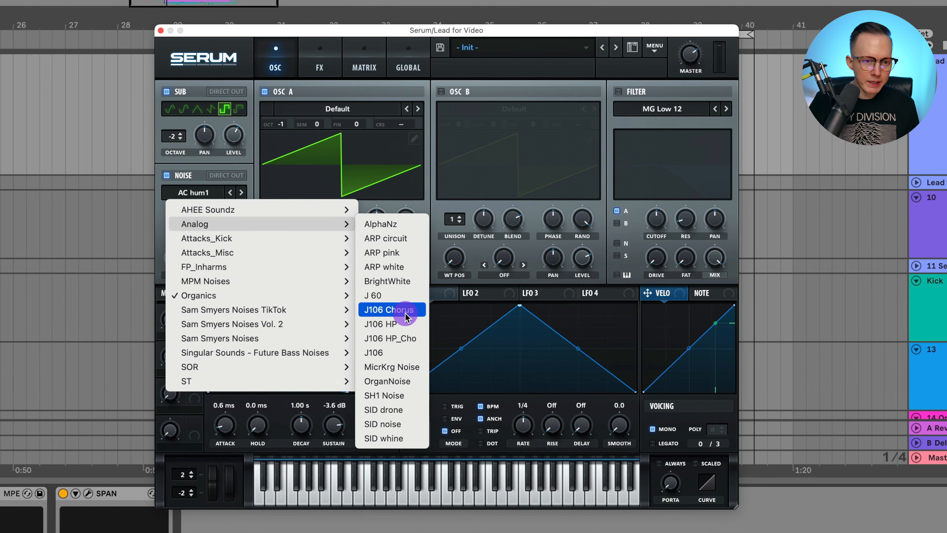
click(407, 281)
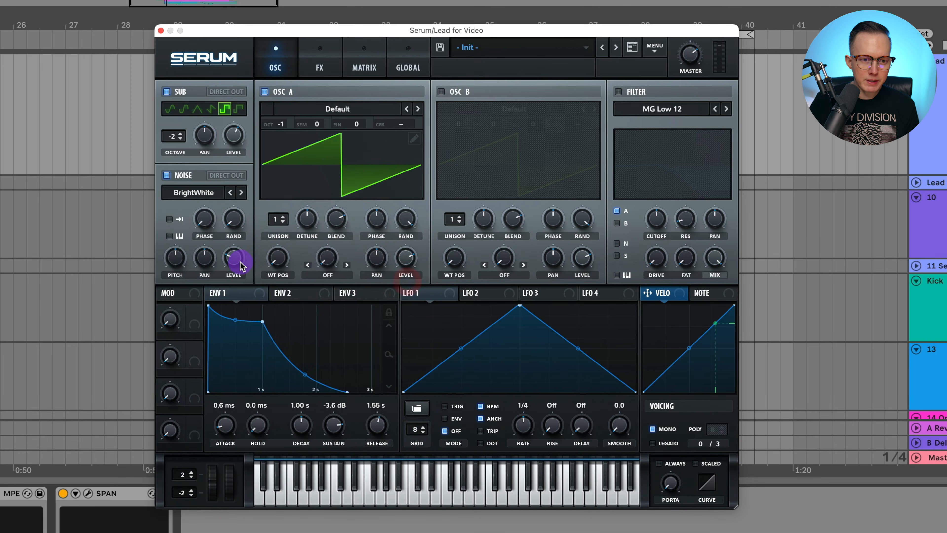
key(f)
key(f)
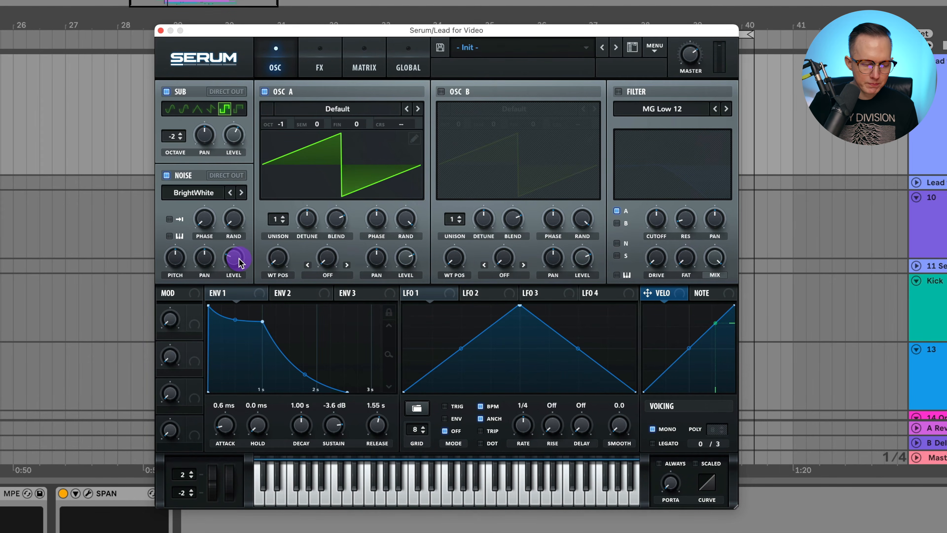
drag(239, 257, 240, 257)
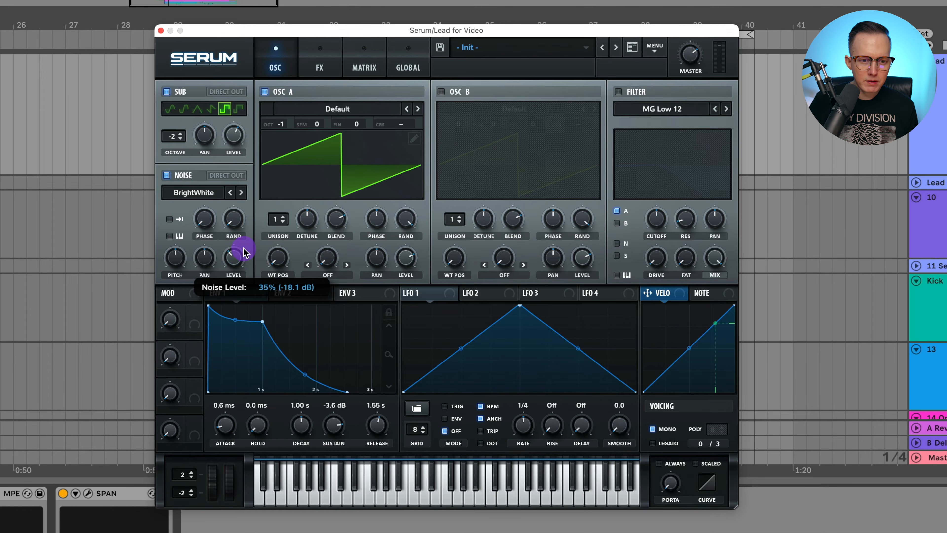
drag(244, 252, 243, 252)
key(f)
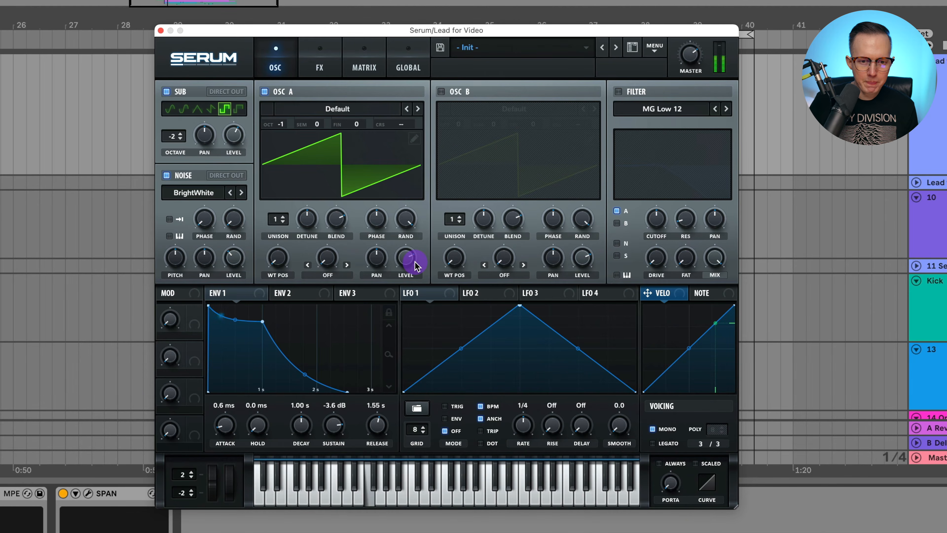
Step: Enable Osc B with the Analog Basic Shapes wavetable at its square wave, pitched at octave -1
click(441, 91)
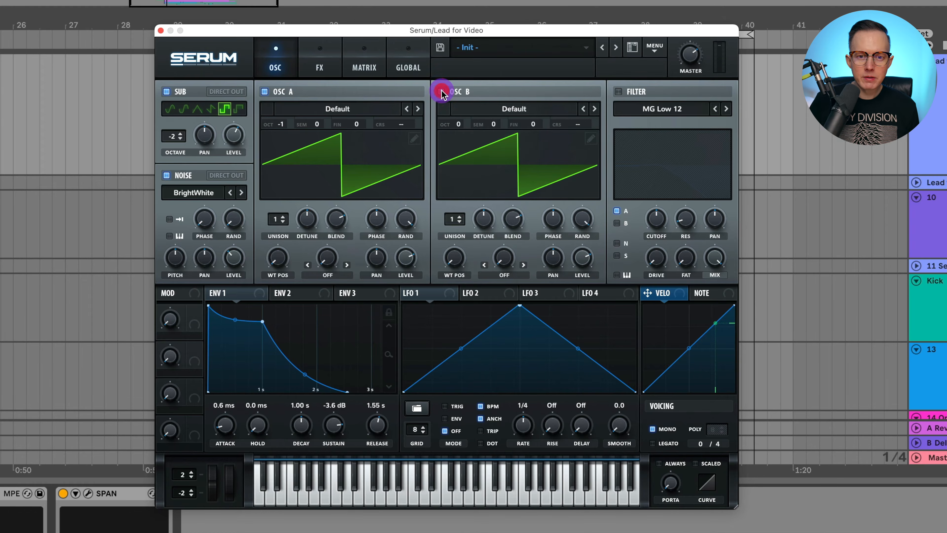
click(532, 110)
mouse_move(526, 126)
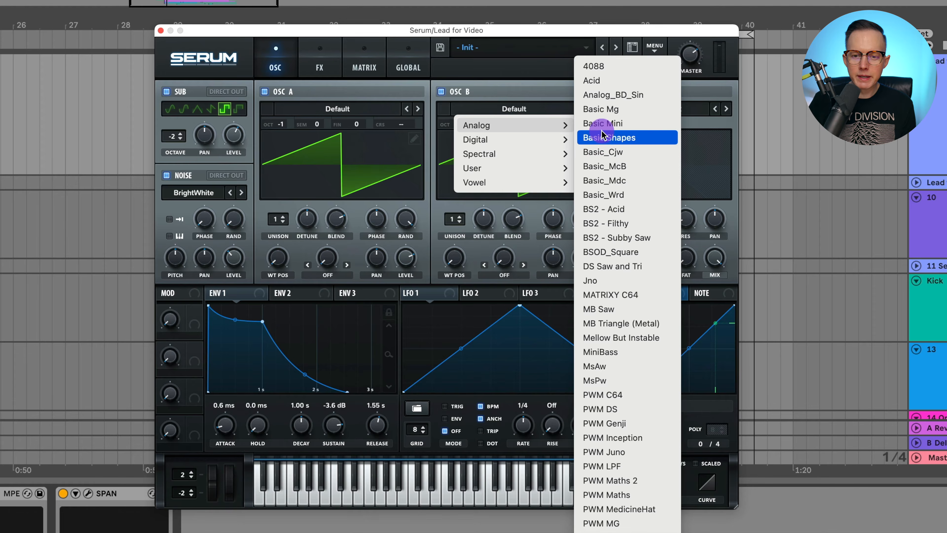
click(628, 145)
drag(455, 258, 484, 218)
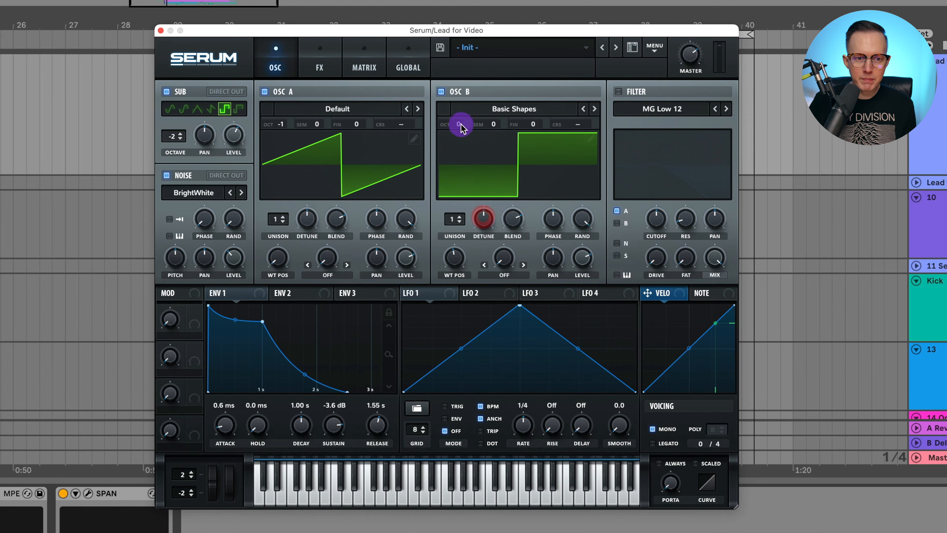
drag(459, 127, 462, 147)
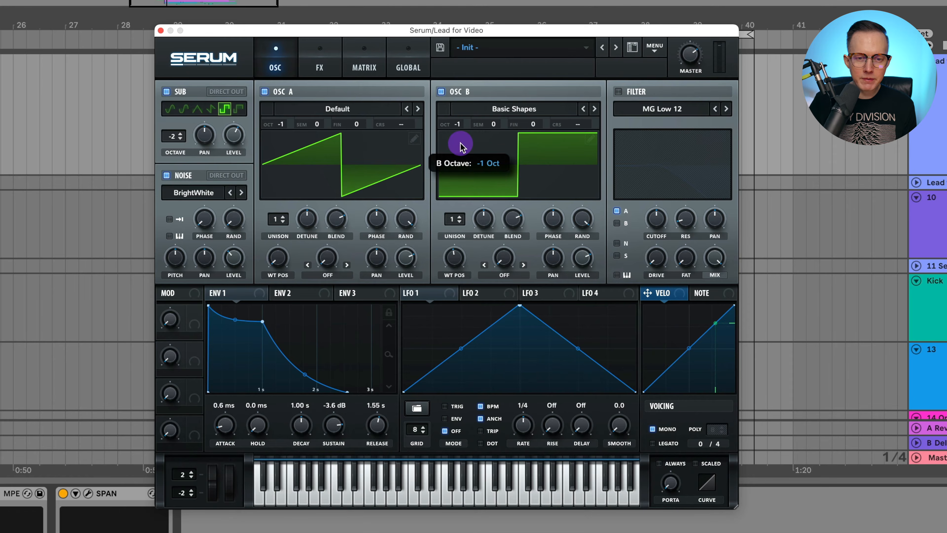
Step: Balance the levels of Osc A and Osc B while the lead plays
key(space)
drag(583, 261, 580, 269)
click(407, 257)
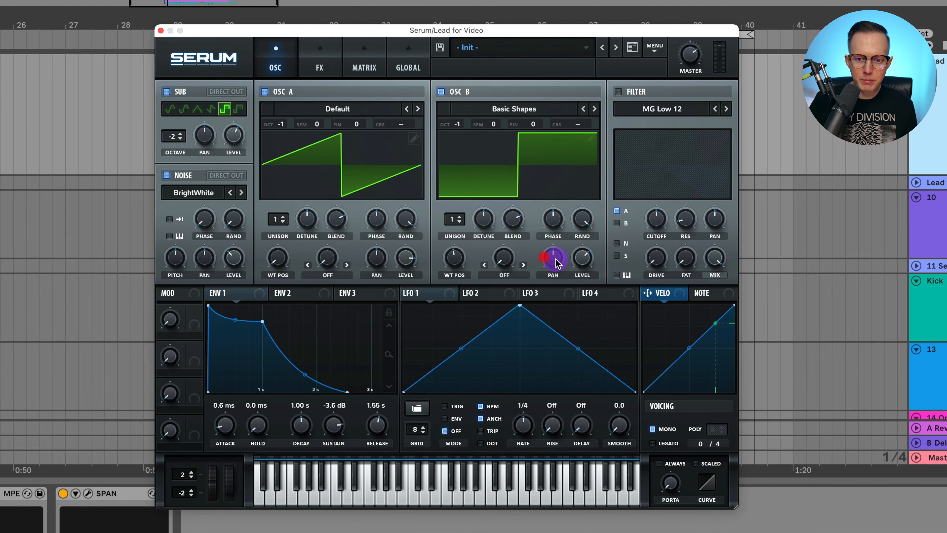
mouse_move(582, 258)
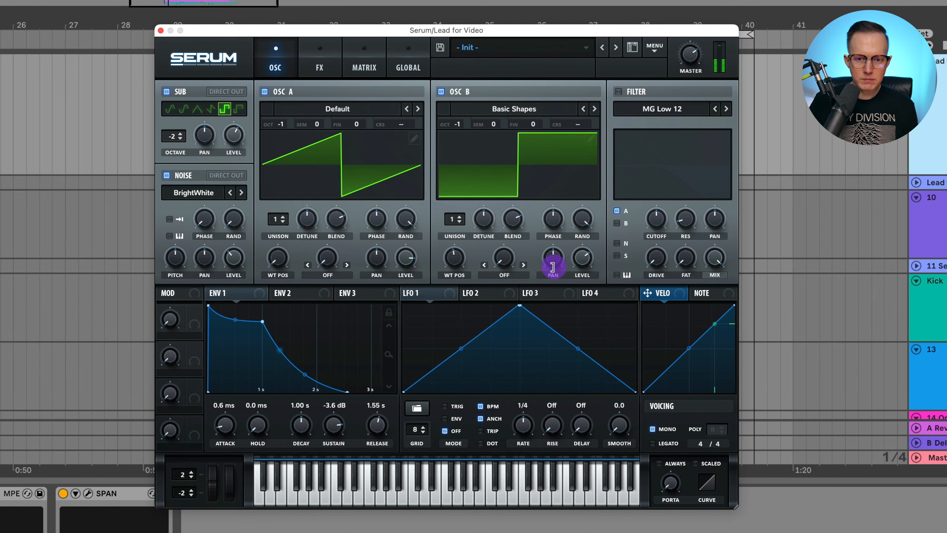
click(945, 182)
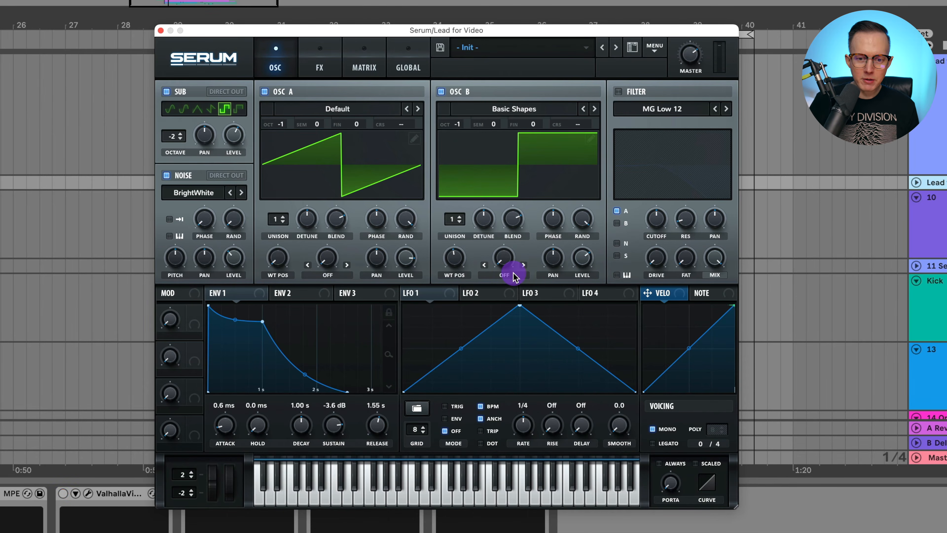
Step: Set Osc B's warp mode to PWM and adjust the warp amount to narrow the pulse
click(511, 280)
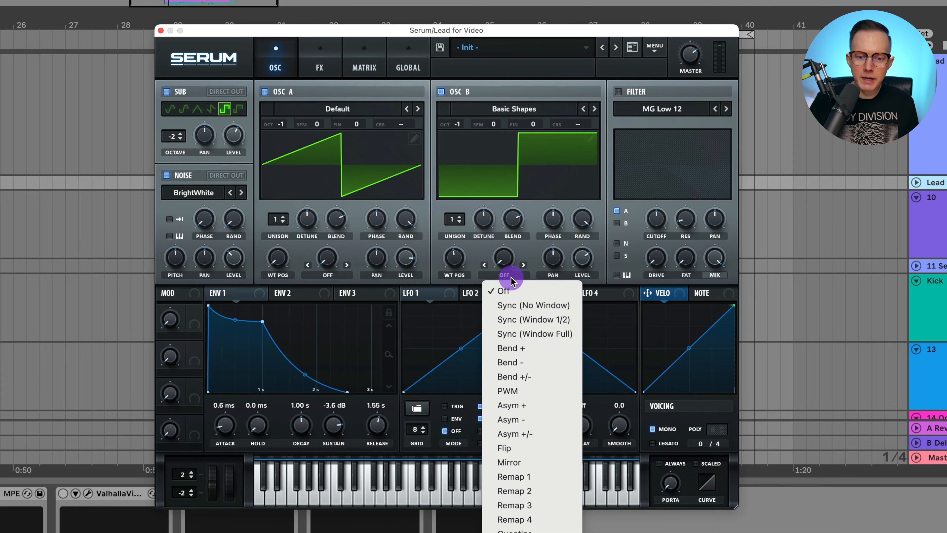
click(536, 388)
drag(501, 265, 531, 228)
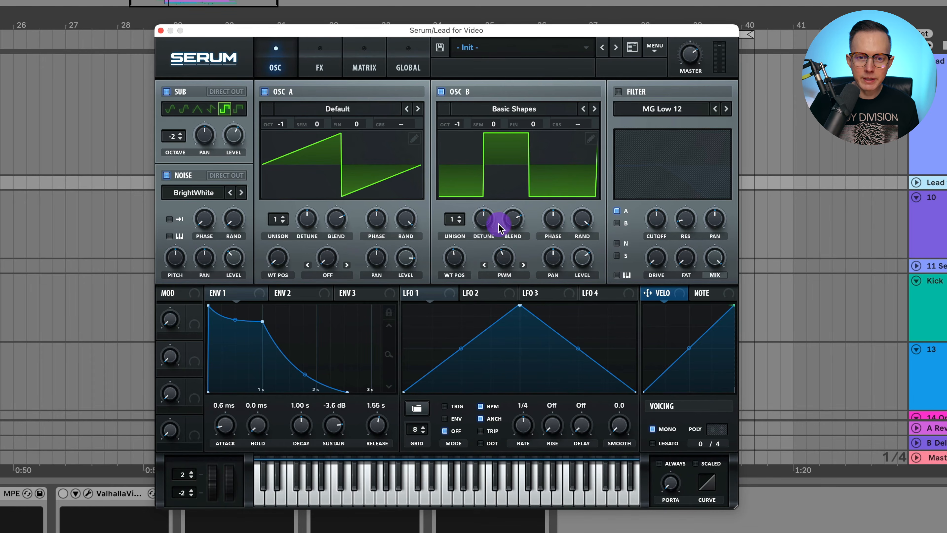
drag(511, 260, 510, 304)
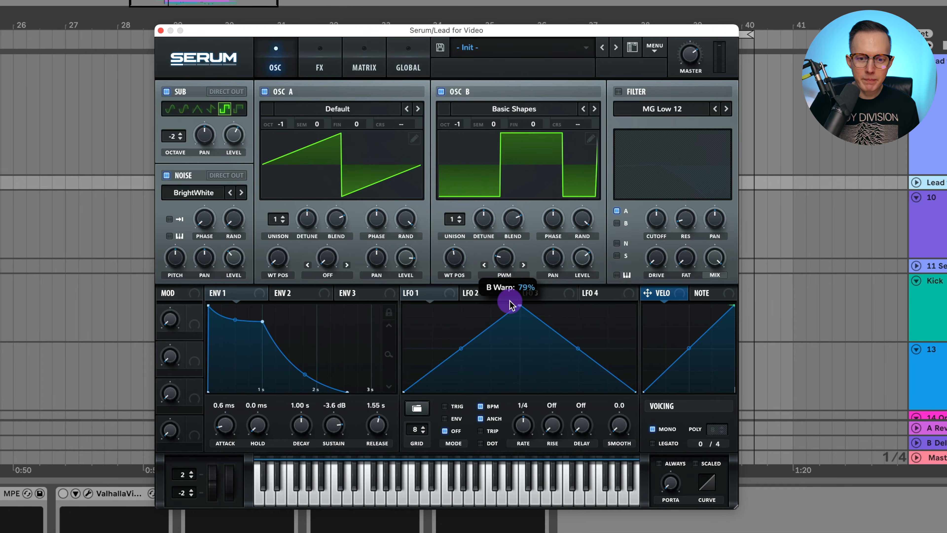
drag(510, 304, 535, 283)
key(space)
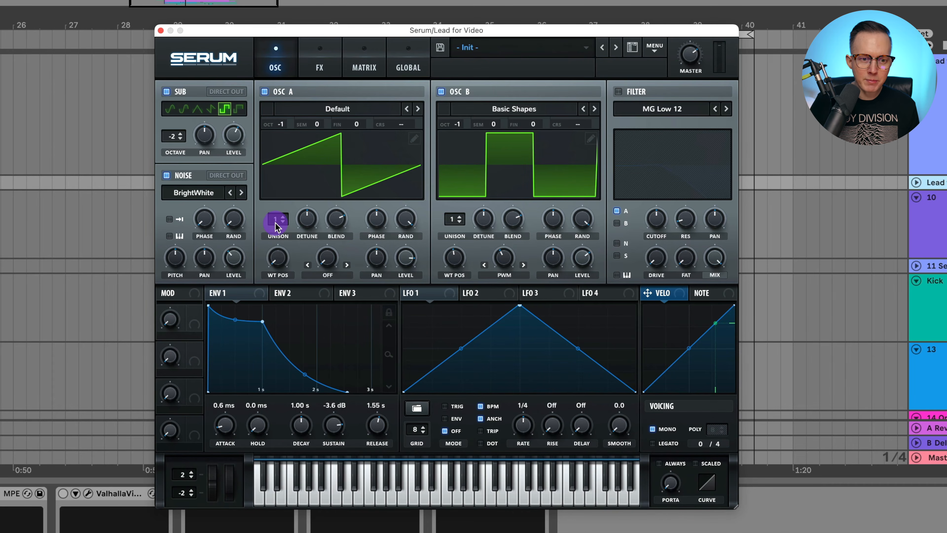
Step: Set Osc A to 8 unison voices and reduce its detune while the lead plays
drag(276, 223, 293, 163)
key(space)
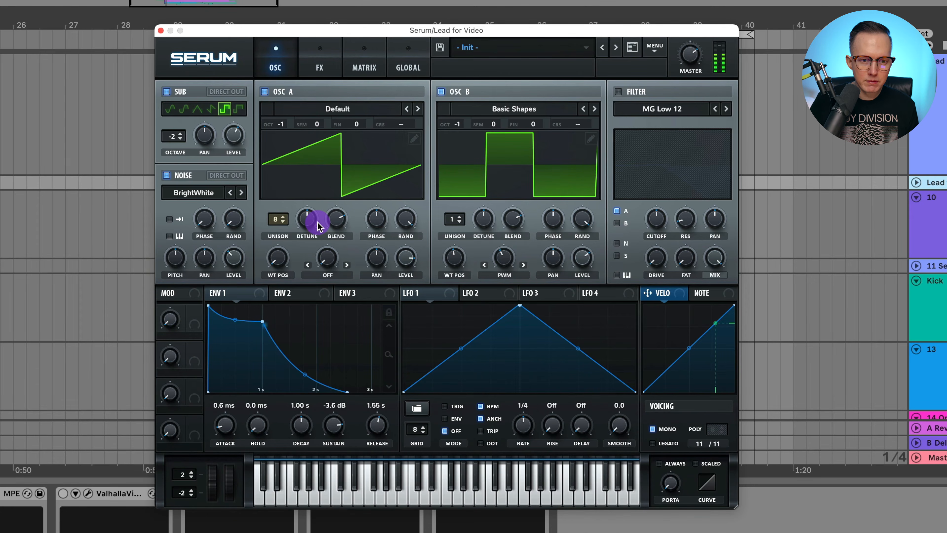
mouse_move(312, 222)
mouse_down()
mouse_move(313, 241)
mouse_move(315, 230)
mouse_up()
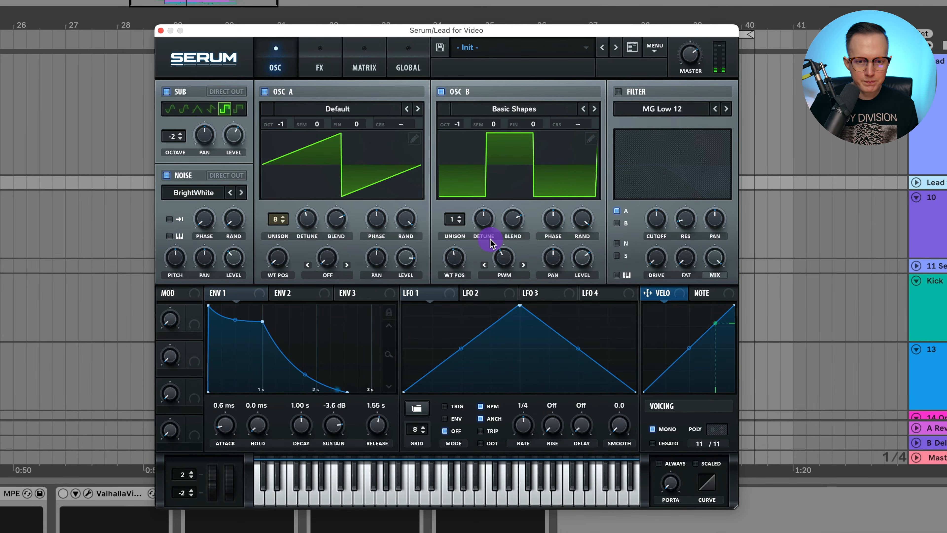
key(space)
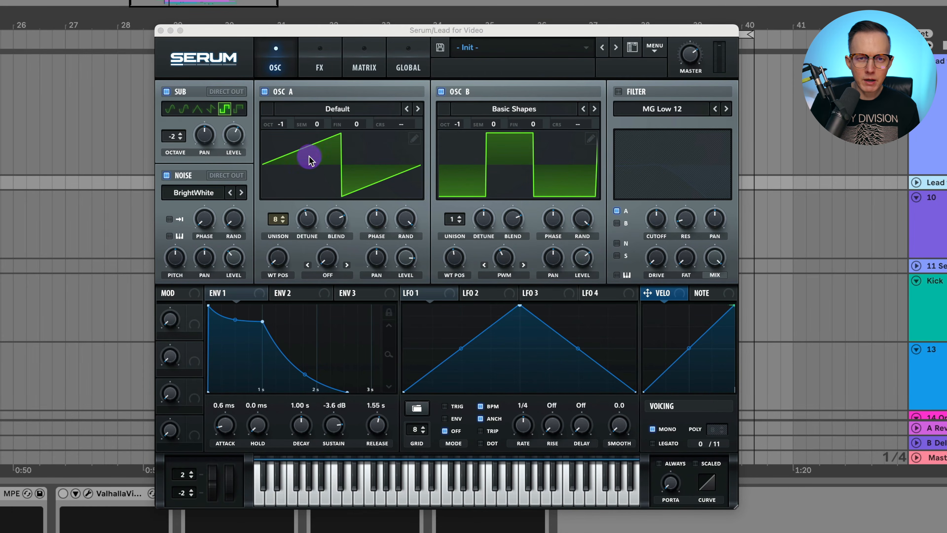
Step: Enable the compressor at the start of the effects chain and listen to the lead
click(320, 65)
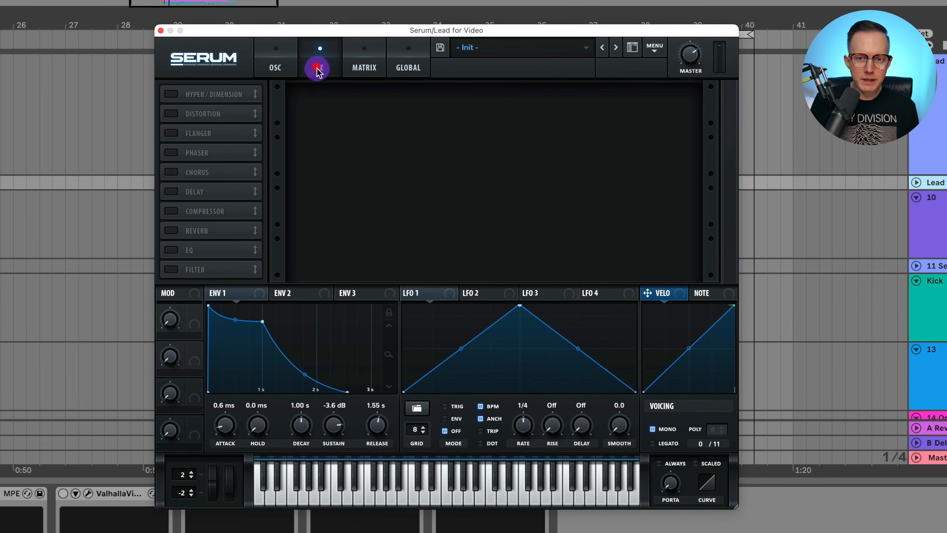
click(171, 94)
key(space)
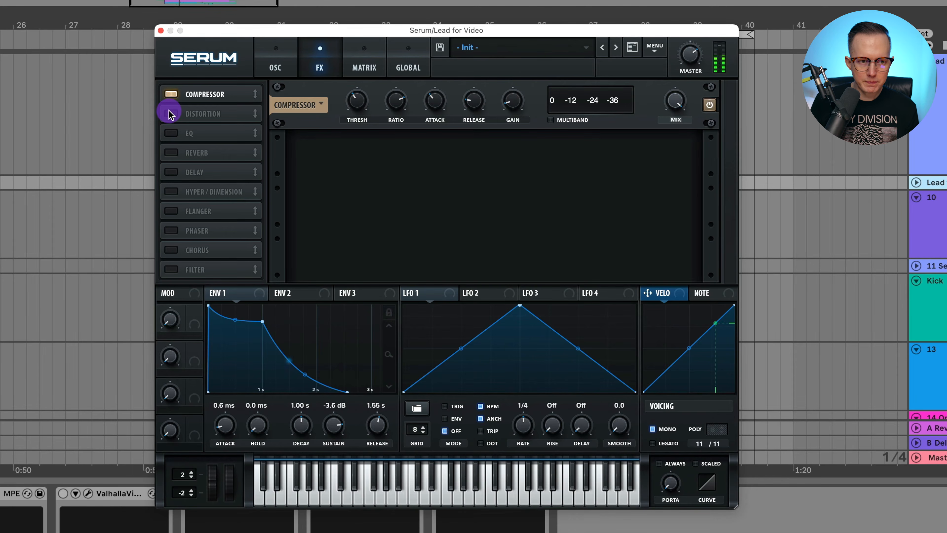
Step: Enable Stomp Box distortion after the compressor with 62% drive, and close the synth window
click(170, 117)
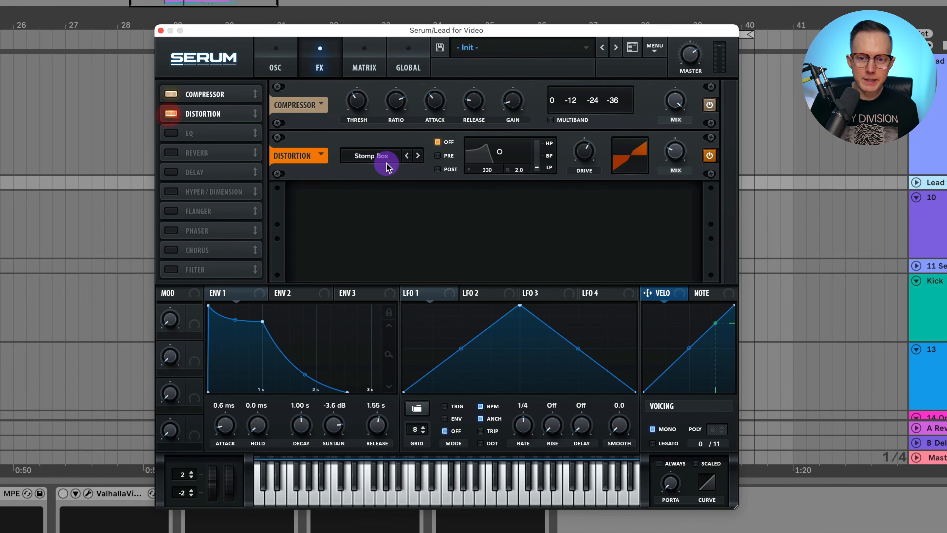
mouse_move(588, 160)
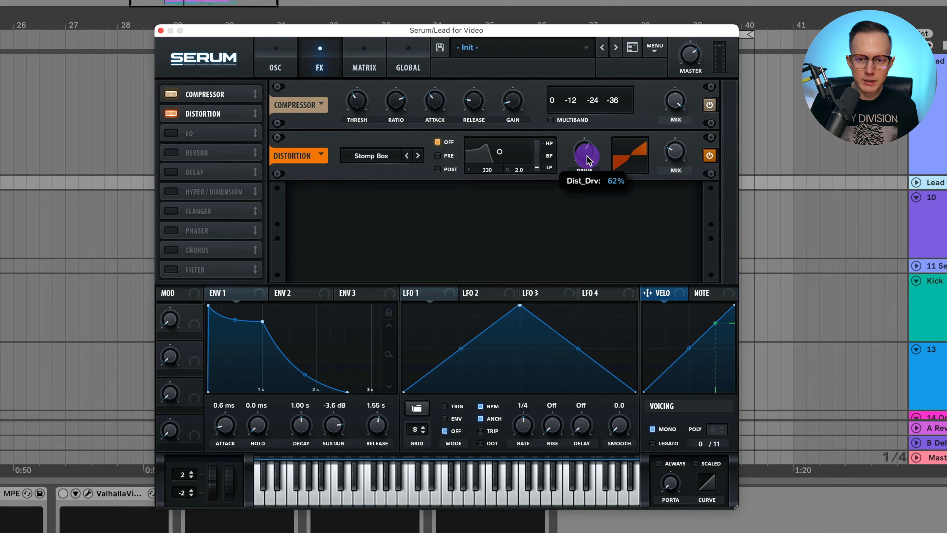
mouse_move(678, 155)
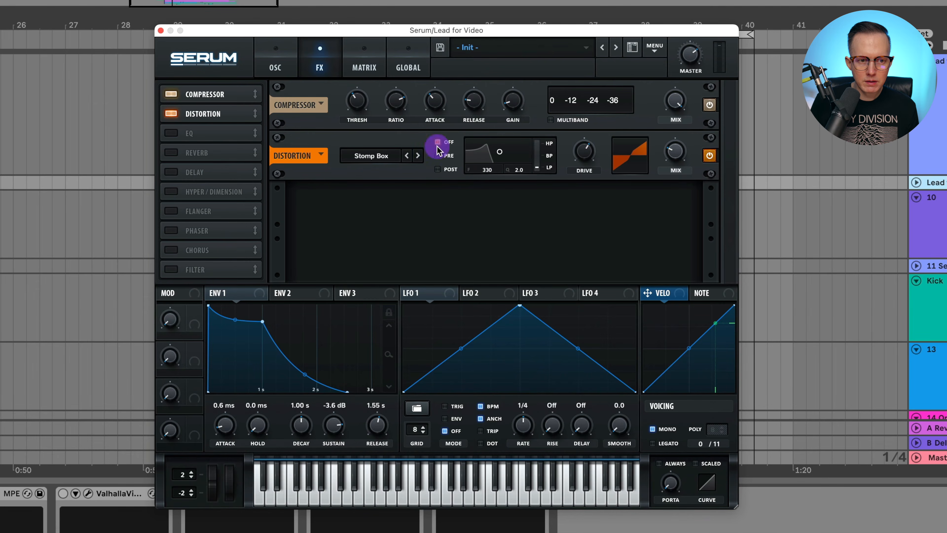
click(161, 32)
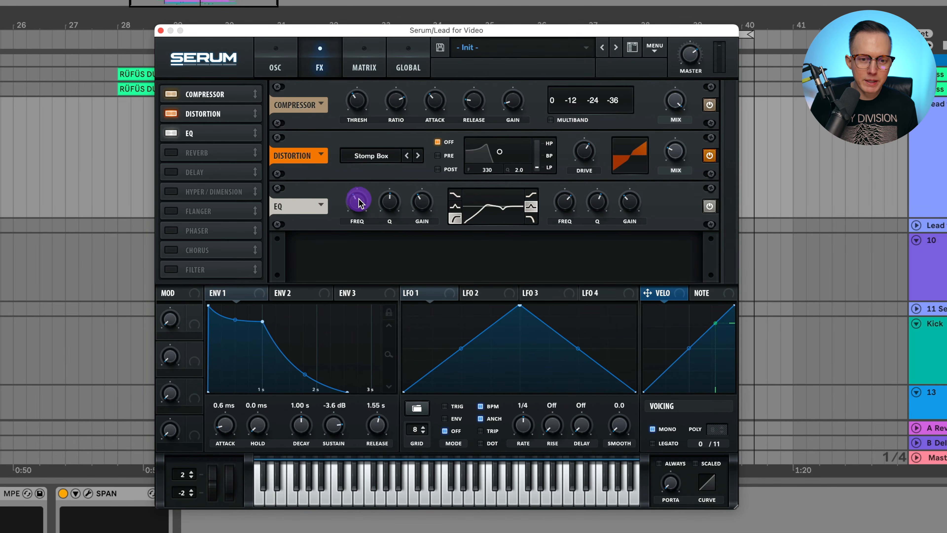
Step: Play the lead and check the EQ's low-cut frequency and its upper band's frequency
mouse_move(356, 203)
click(356, 203)
key(space)
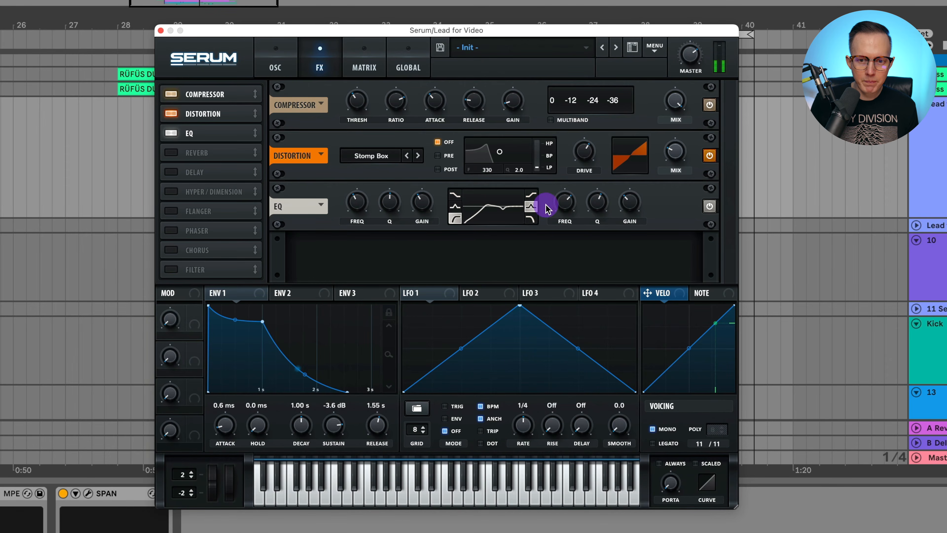
mouse_move(570, 207)
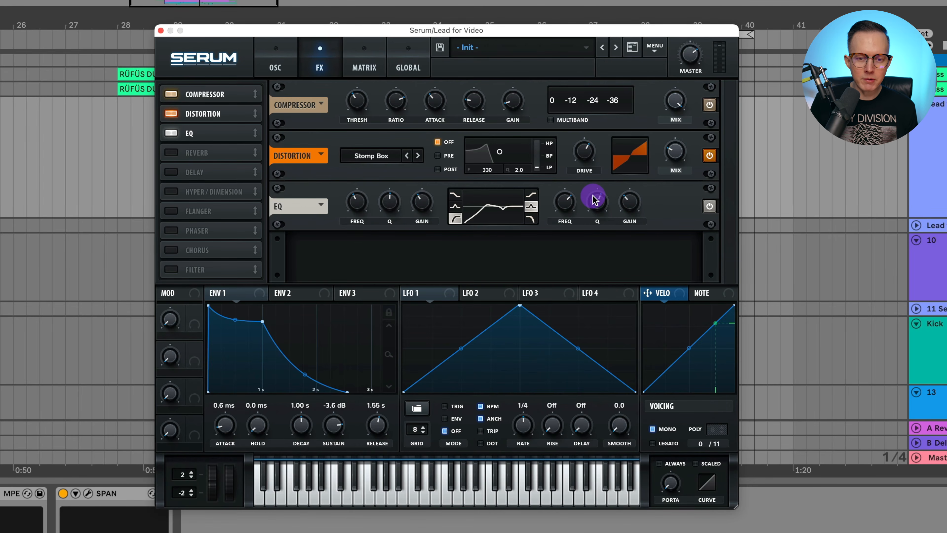
Step: Enable the reverb after the EQ, close the synth window and play the arrangement
click(171, 152)
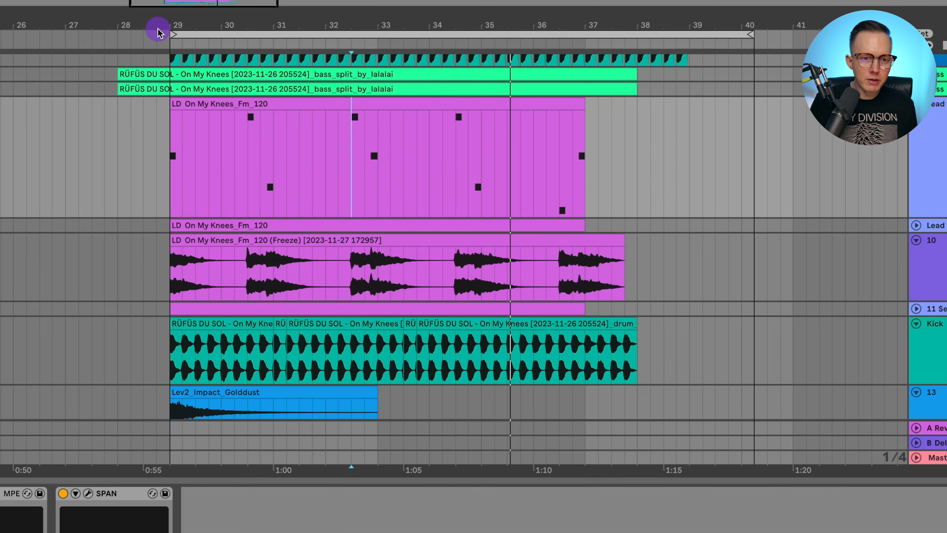
click(157, 30)
click(169, 164)
scroll(209, 181, left, 5)
scroll(205, 175, up, 5)
scroll(311, 187, up, 3)
key(space)
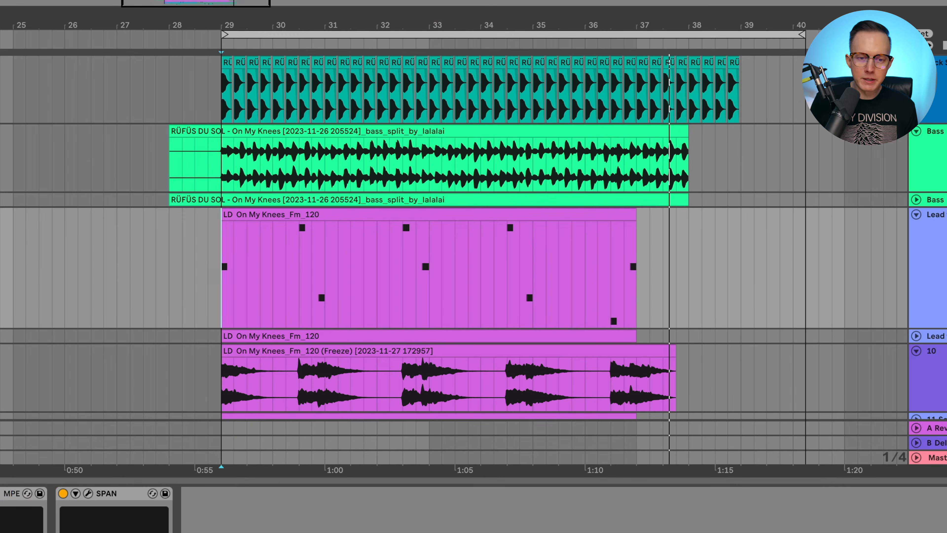
Step: Assign Macro 1 to the EQ's low-band frequency, name it LOW CUT and turn it fully up
click(373, 129)
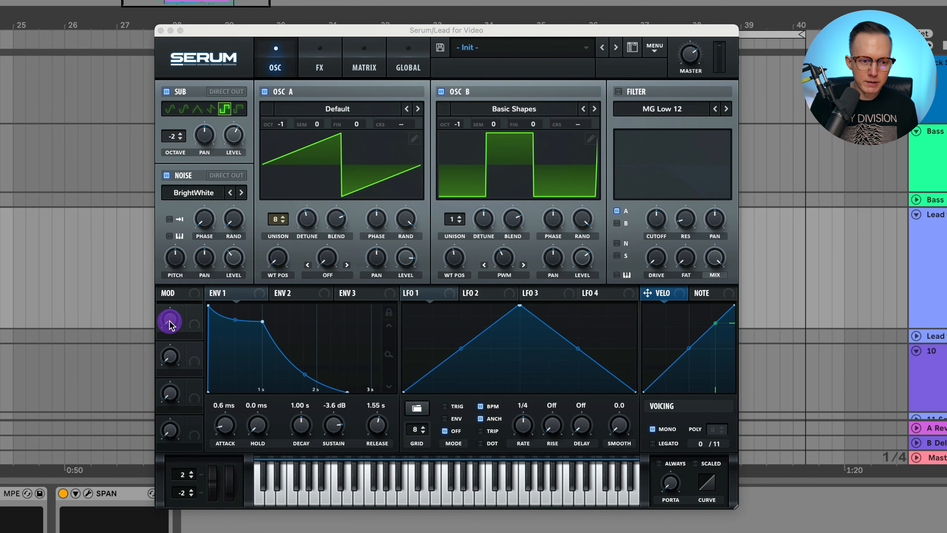
click(319, 67)
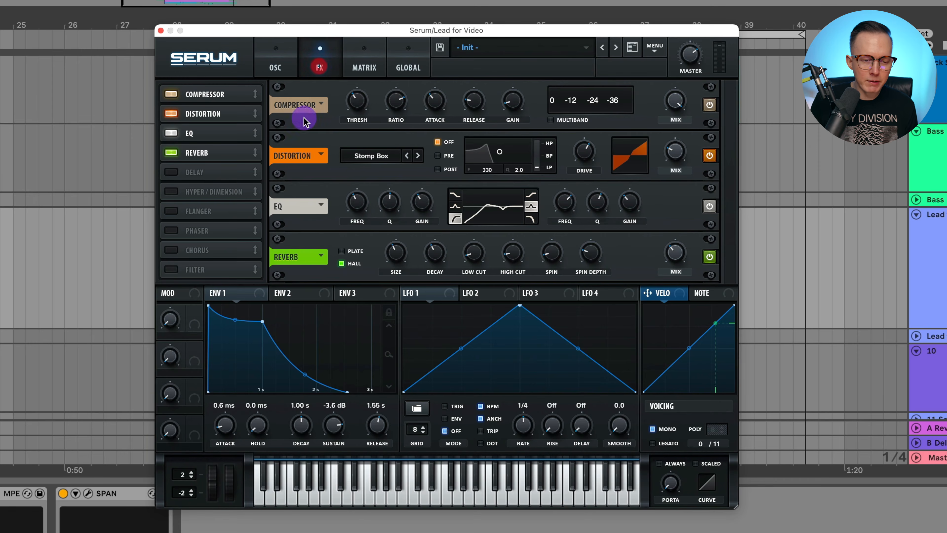
drag(192, 315, 367, 280)
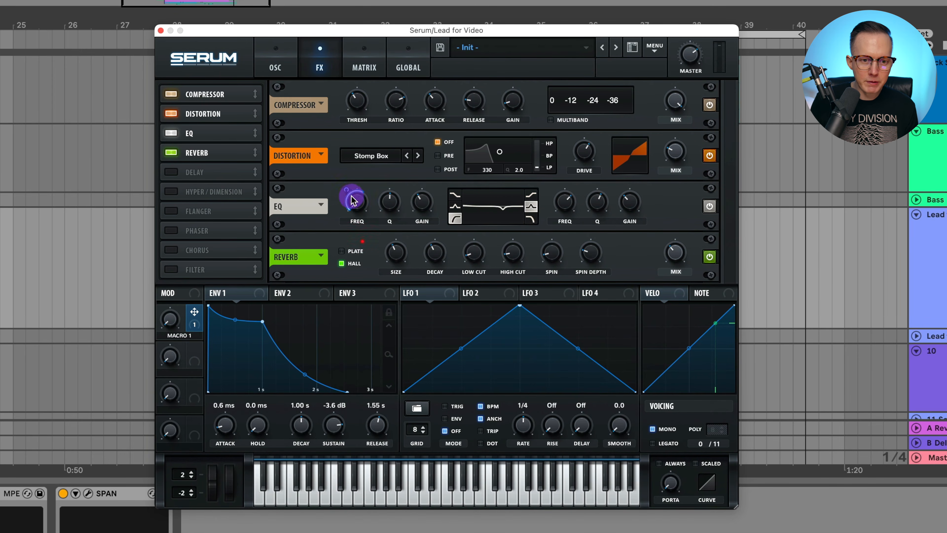
drag(169, 318, 201, 252)
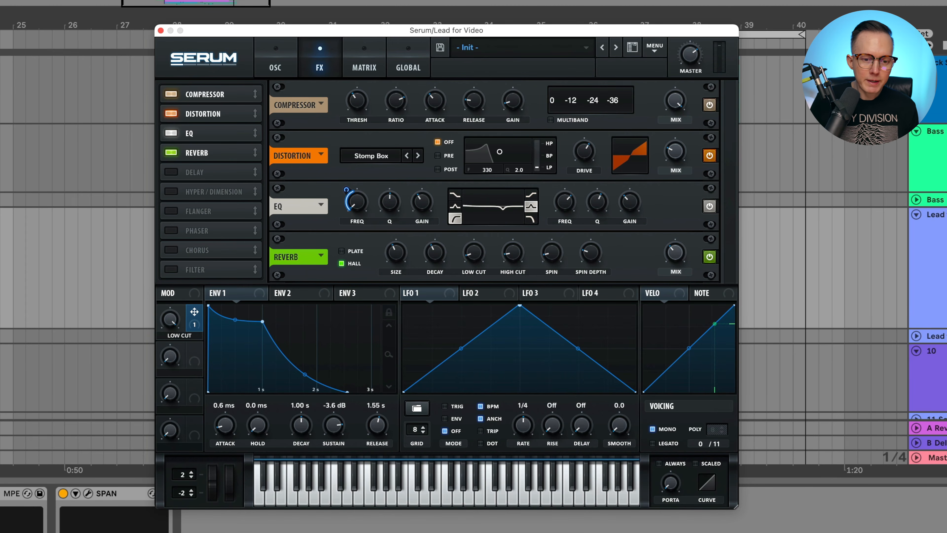
Step: Assign Macro 2 to the release of Envelope 1 and turn the macro fully up
drag(194, 365, 367, 460)
drag(172, 361, 201, 208)
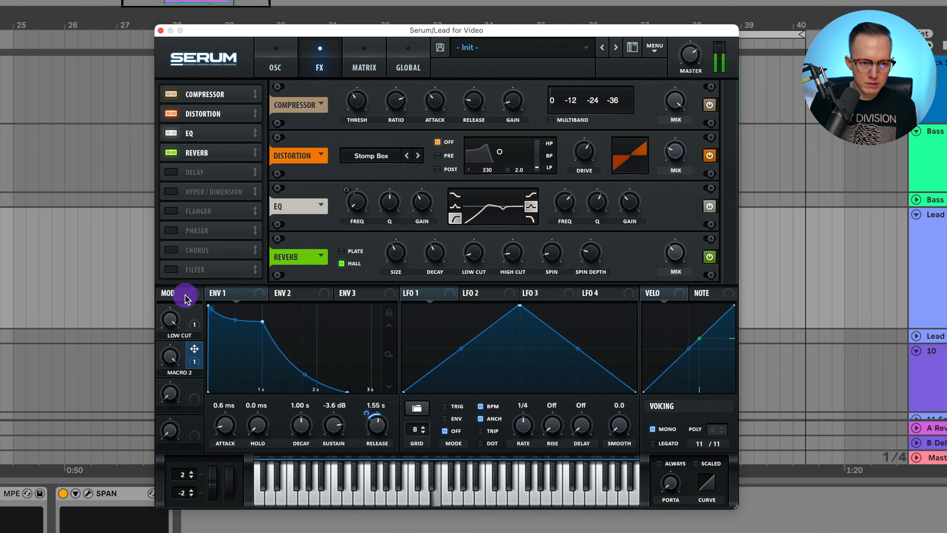
Step: Turn the LOW CUT macro partway down and enable the filter on the oscillators
drag(169, 317, 176, 349)
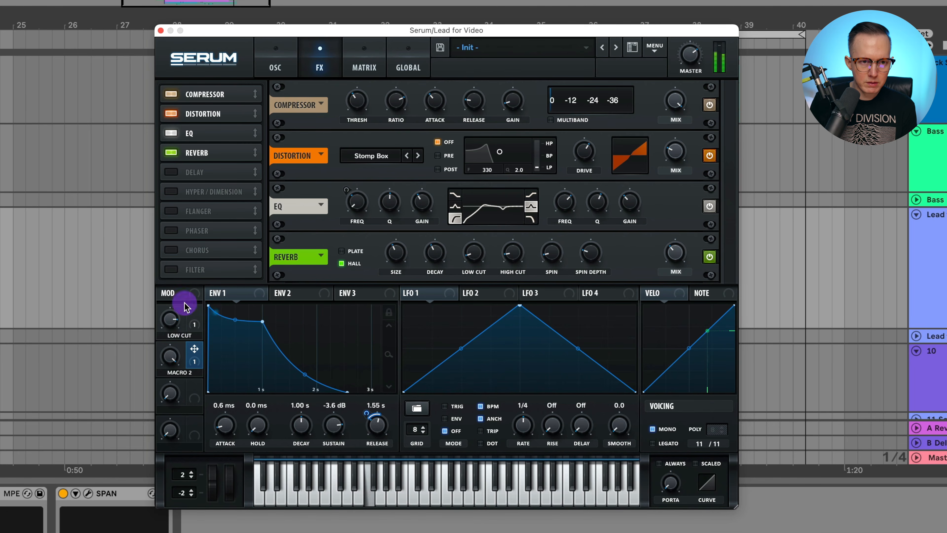
click(276, 61)
click(619, 92)
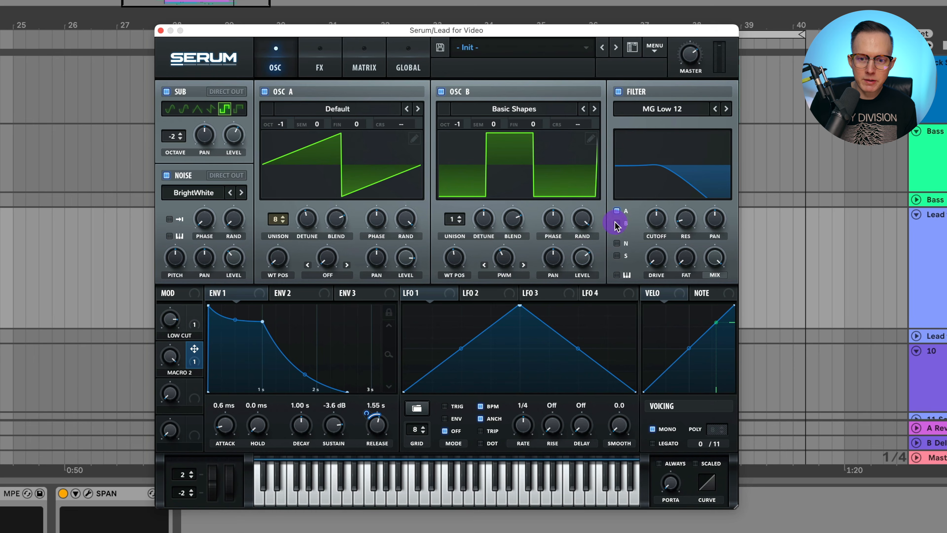
Step: Modulate the filter cutoff with Envelope 1, adjust its base cutoff and modulation depth, and set Macro 2 to 0%
drag(232, 295, 657, 226)
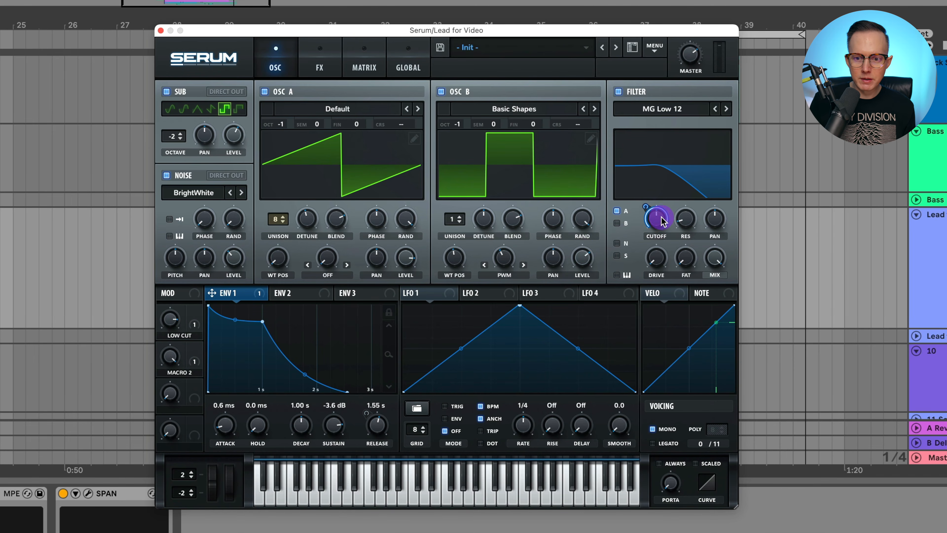
drag(660, 220, 652, 262)
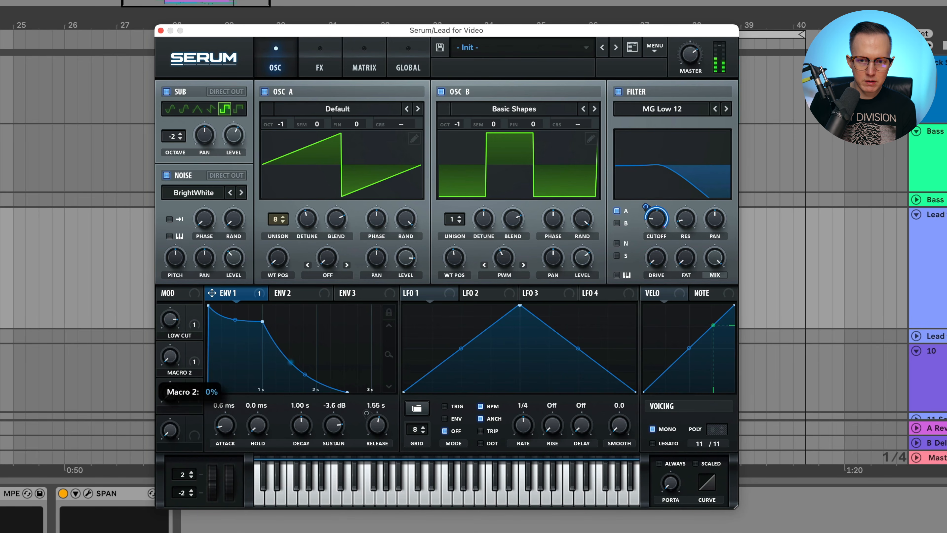
drag(646, 208, 651, 243)
Step: Route oscillator B, the noise and the sub through the filter and change its type to MG Low 24
click(617, 224)
drag(645, 208, 646, 204)
click(617, 243)
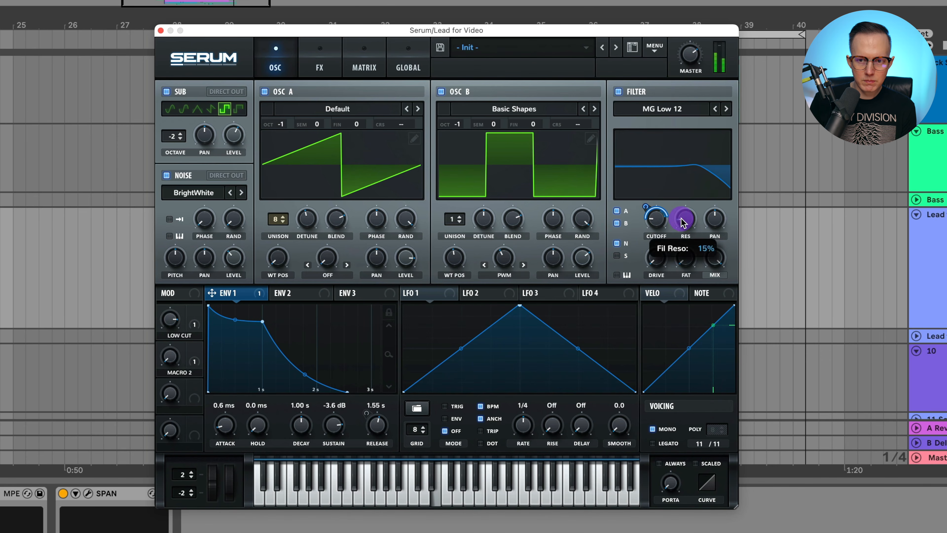
click(683, 209)
click(727, 110)
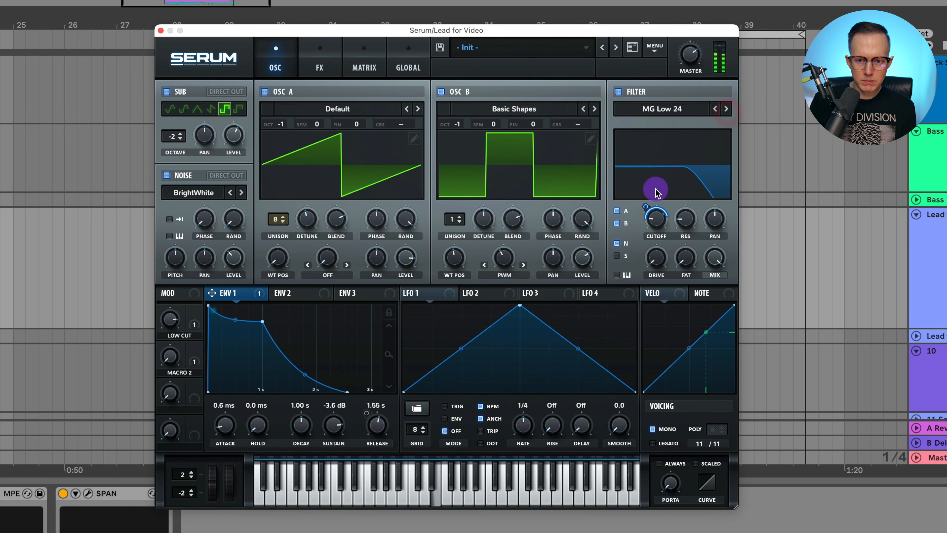
click(617, 256)
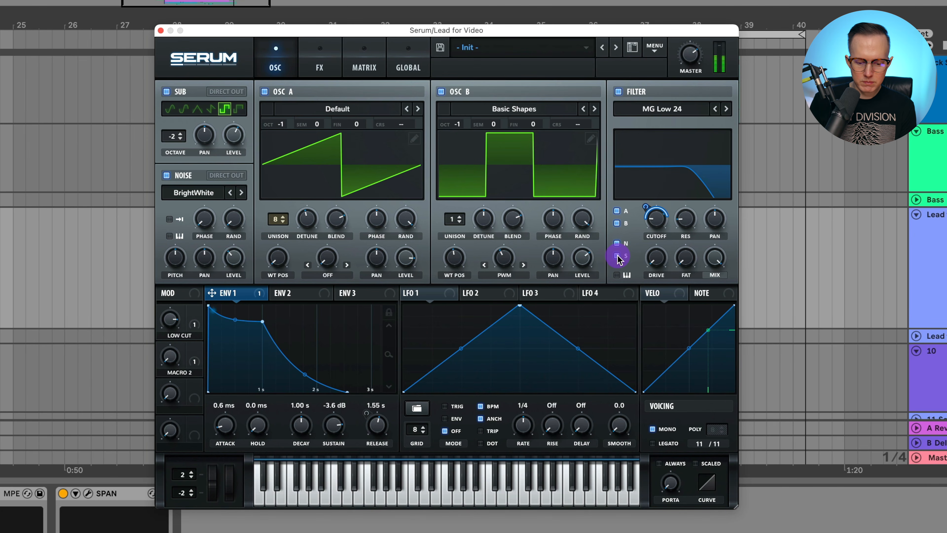
drag(646, 203, 651, 203)
Step: Assign Macro 3 to the filter's mix with the base mix turned down, and turn the macro fully up
drag(196, 402, 697, 364)
drag(704, 246, 739, 144)
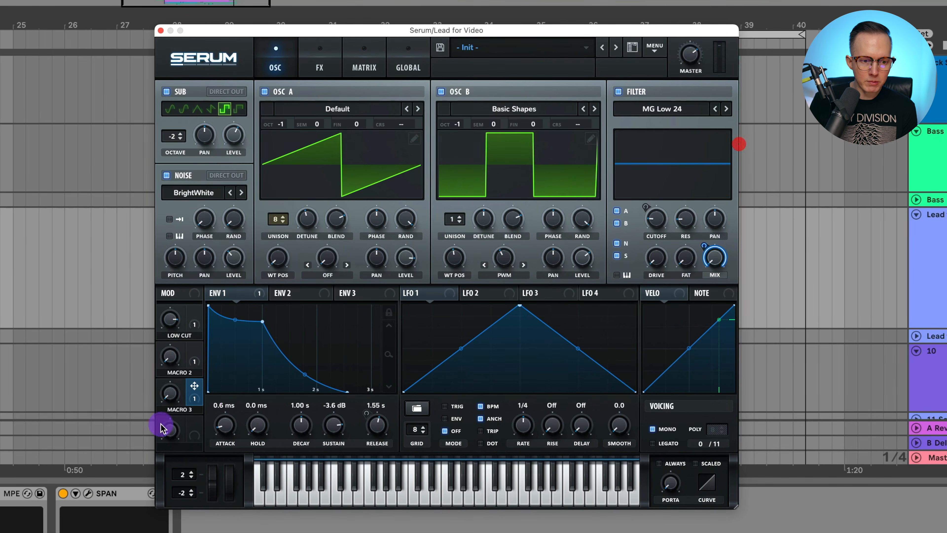
drag(165, 399, 230, 276)
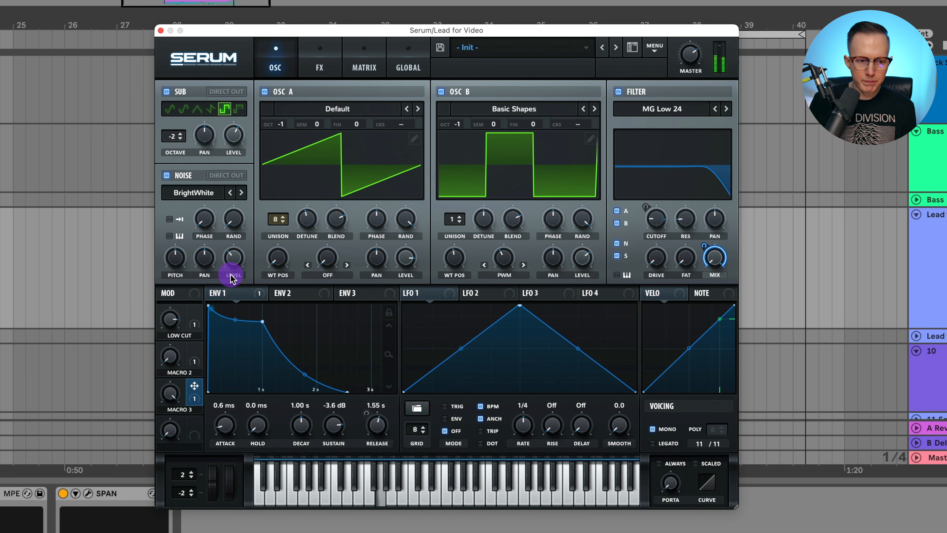
Step: Open the patch's effects chain
click(229, 316)
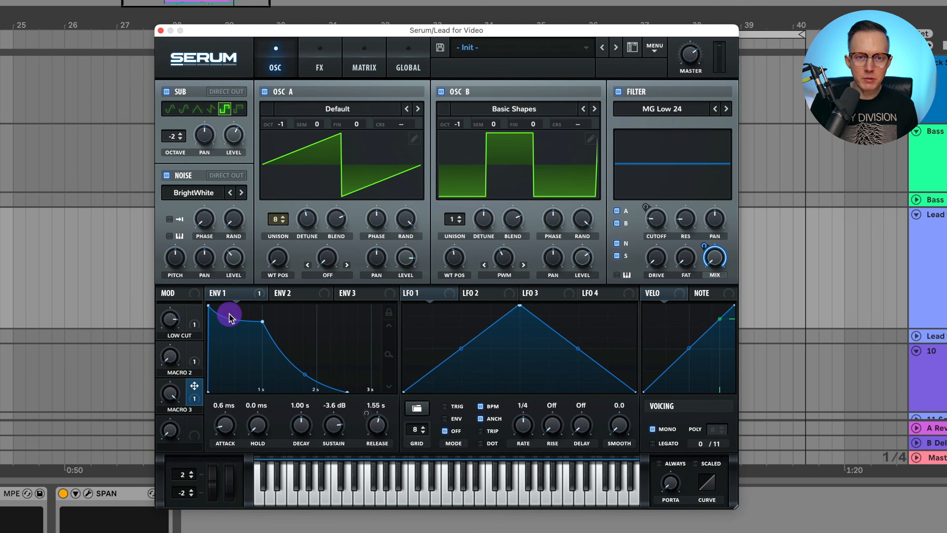
click(176, 357)
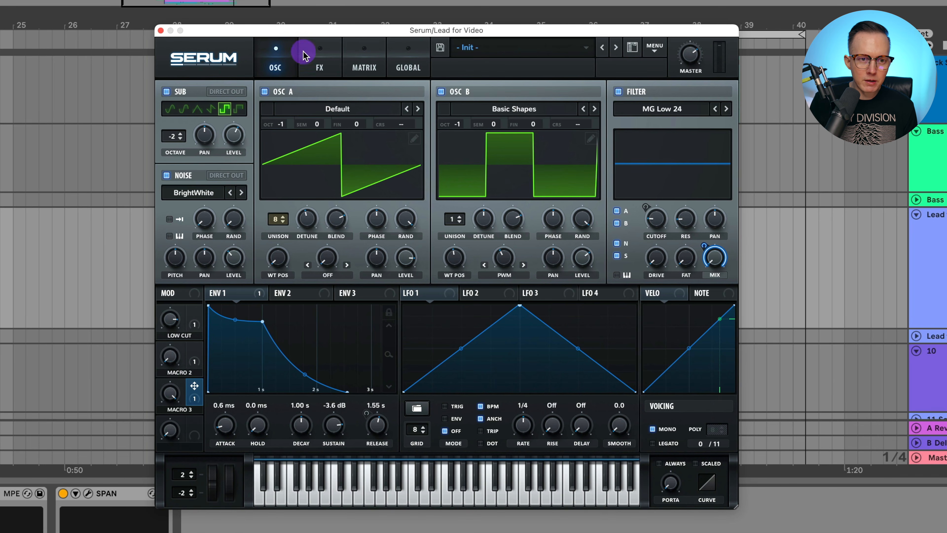
click(320, 67)
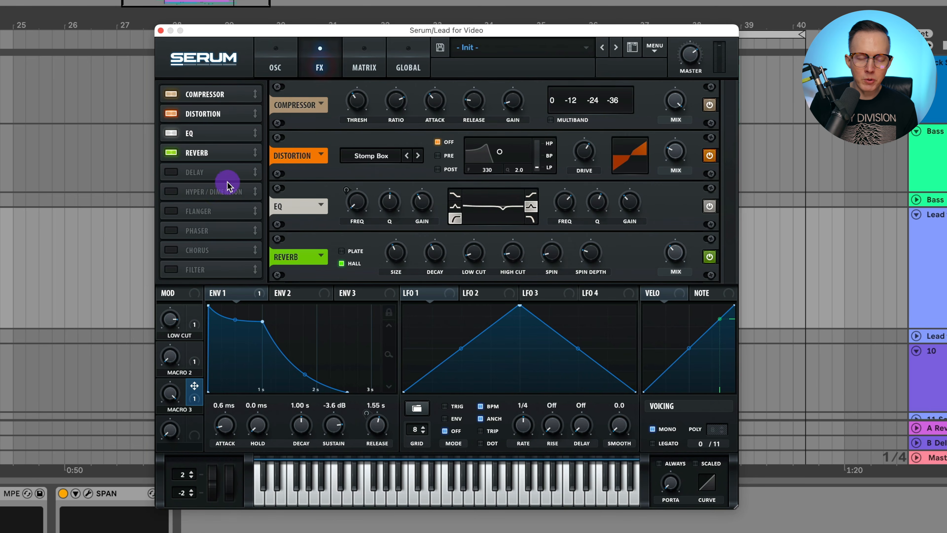